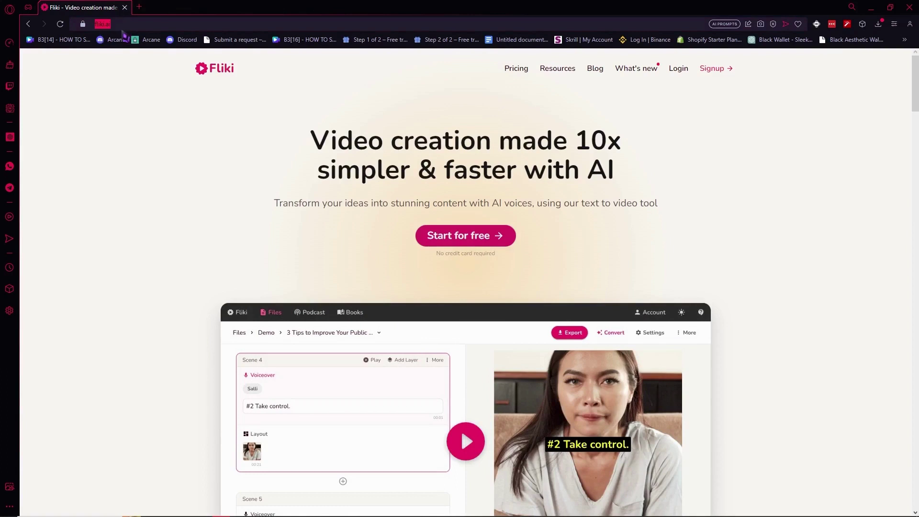
# Enter the Fliki app from its homepage and create an English video file named EARN MONEY
pyautogui.click(208, 152)
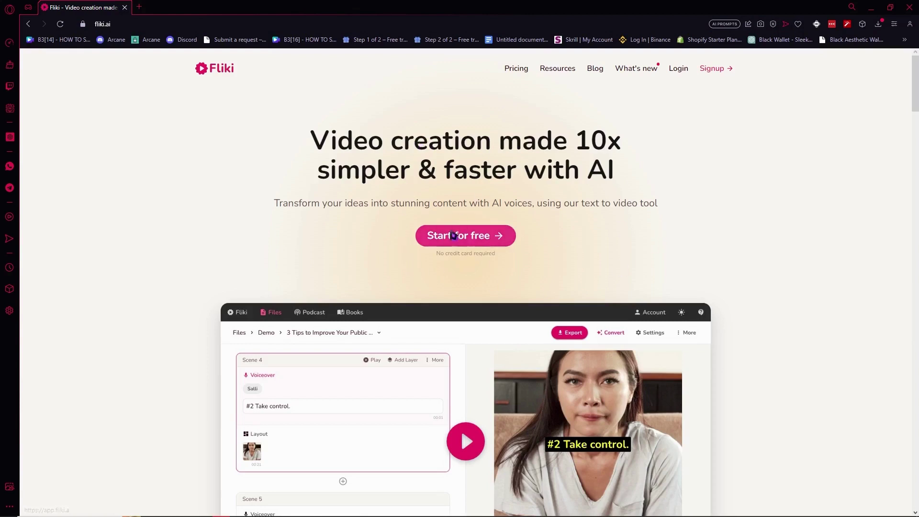
pyautogui.click(475, 244)
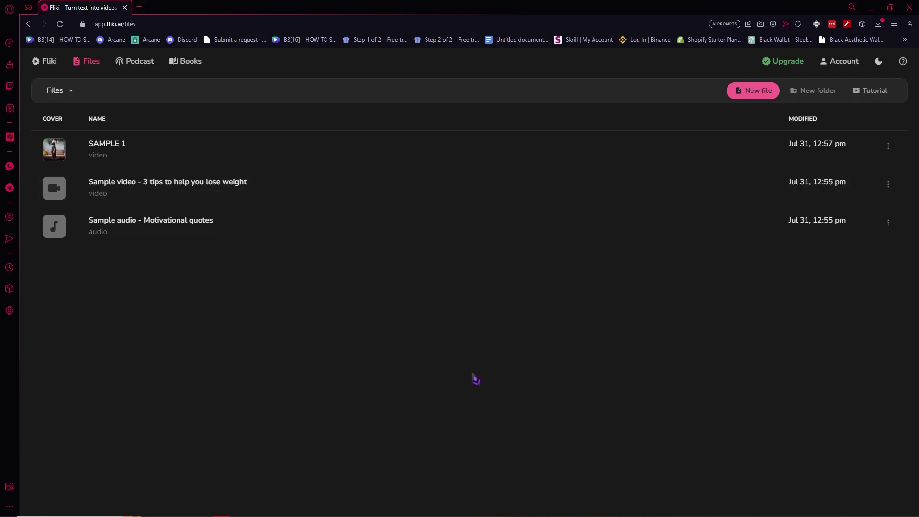
pyautogui.click(748, 101)
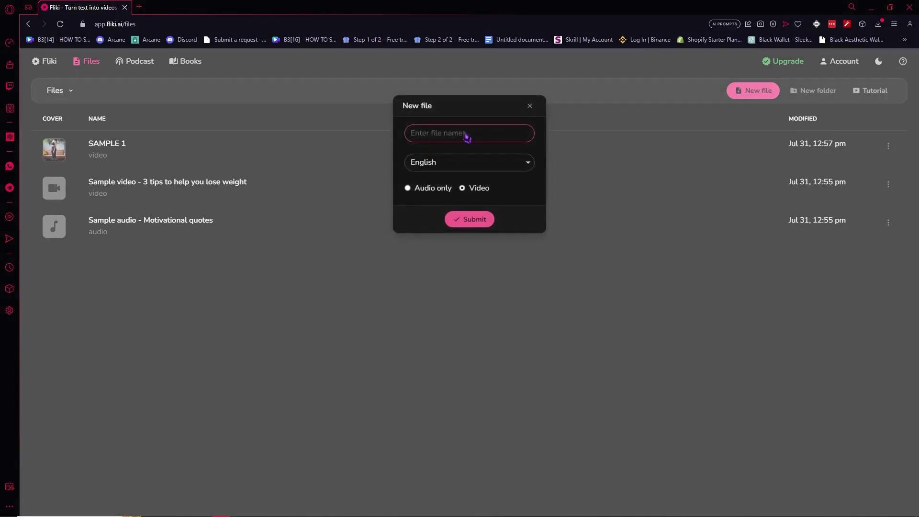
pyautogui.write('EARN MONEY')
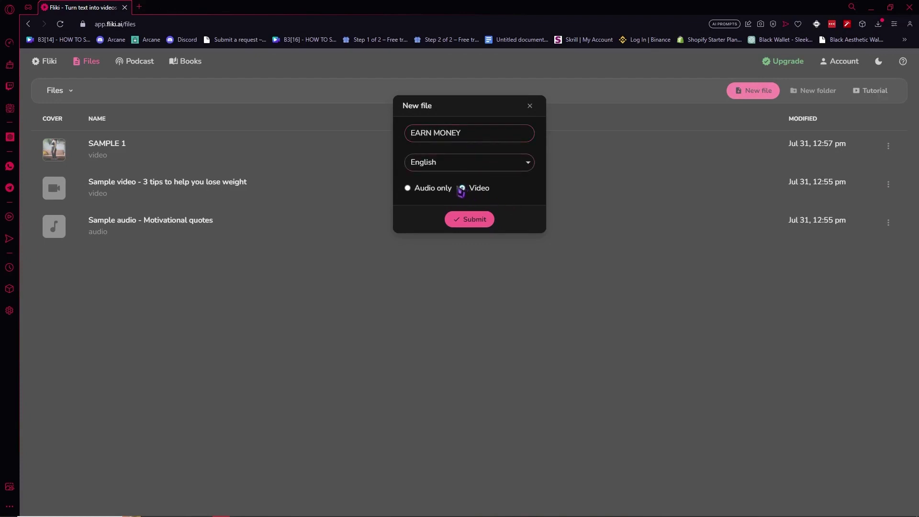
pyautogui.click(492, 167)
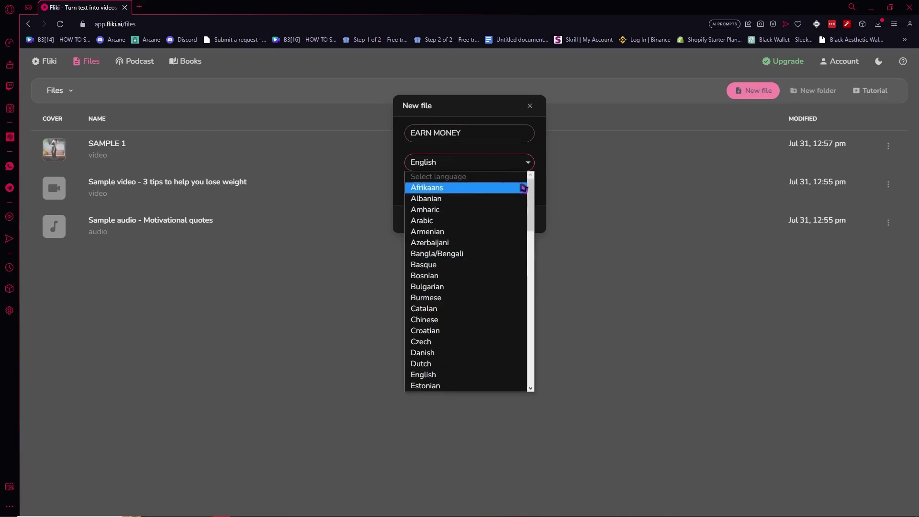
pyautogui.click(528, 163)
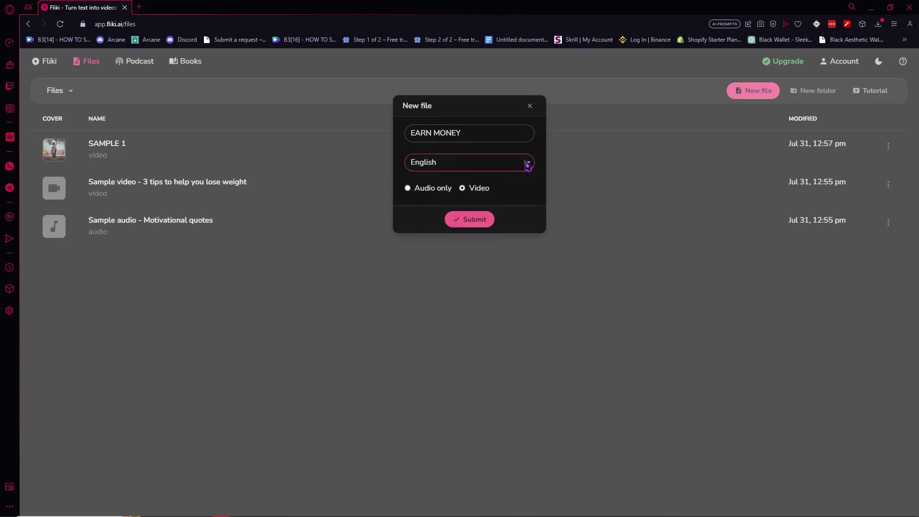
pyautogui.click(476, 228)
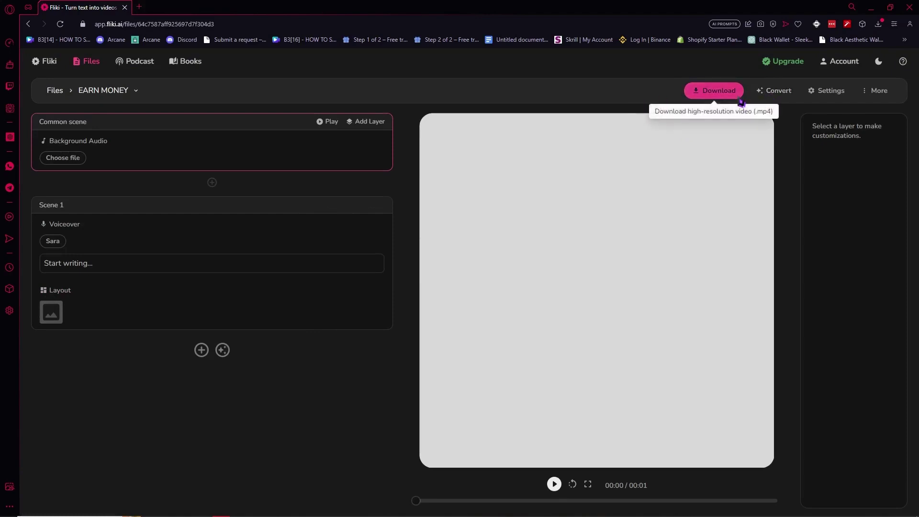
pyautogui.click(773, 98)
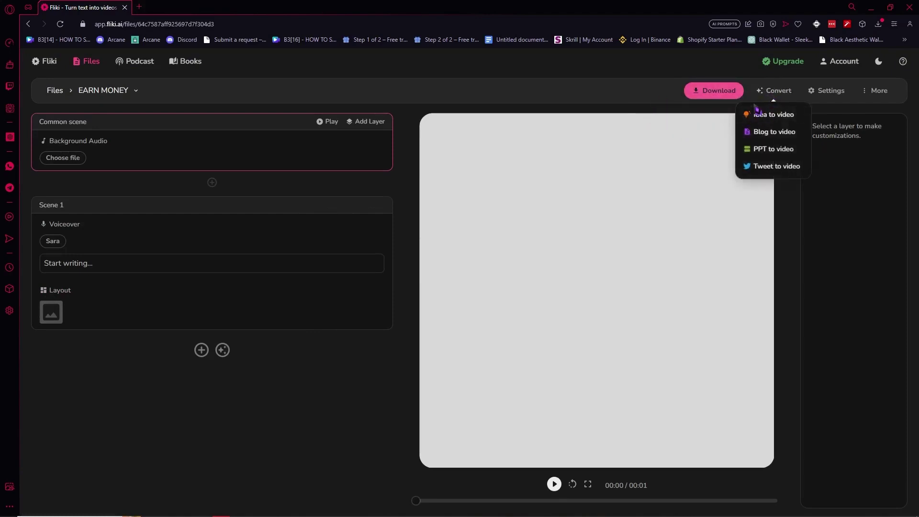
pyautogui.click(782, 119)
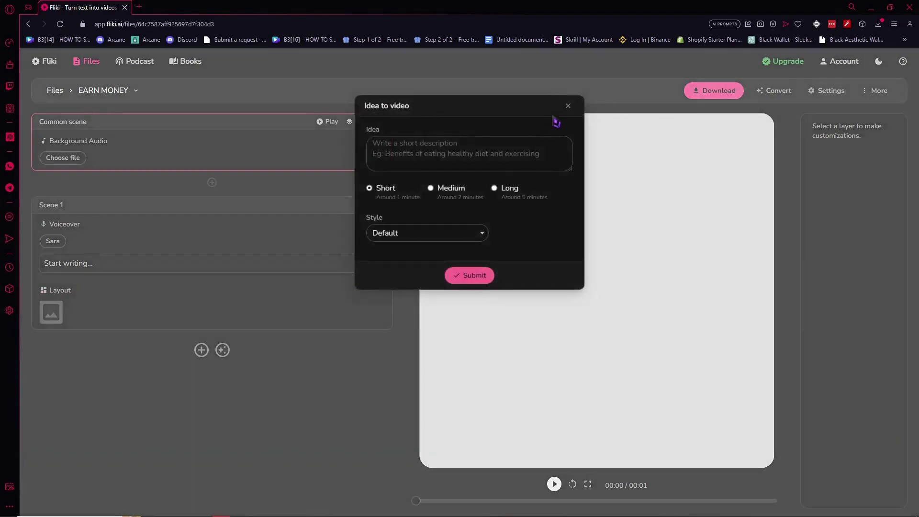
pyautogui.click(569, 103)
# Start an Idea to video conversion and enter an idea about the health benefits of fixing your posture
pyautogui.click(774, 91)
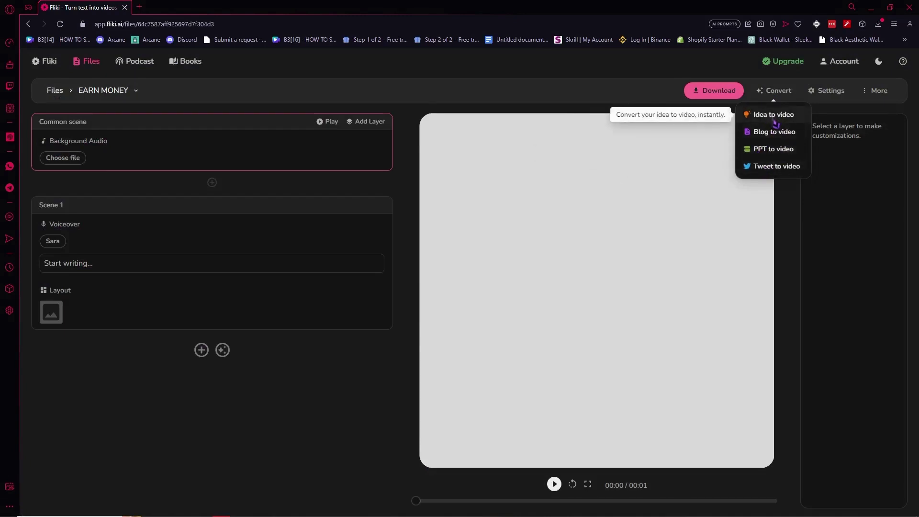
pyautogui.click(769, 117)
pyautogui.click(418, 156)
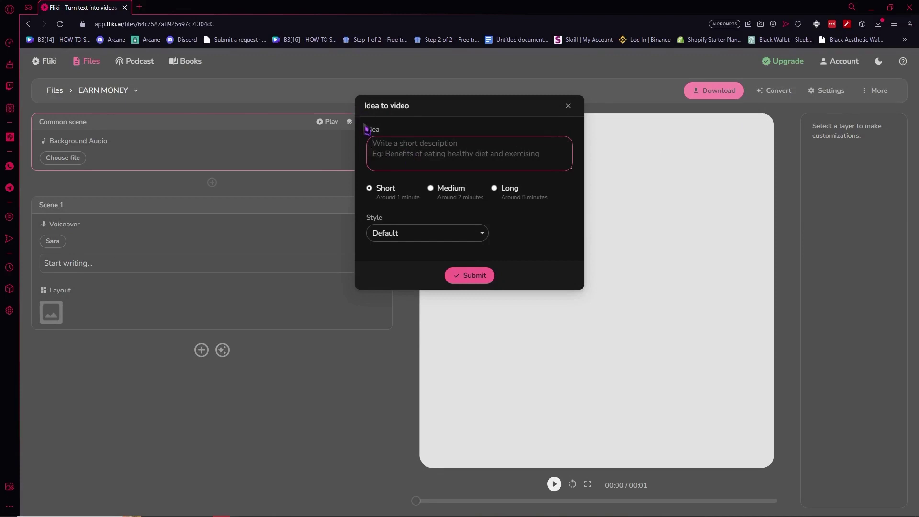
pyautogui.click(392, 147)
pyautogui.write('H')
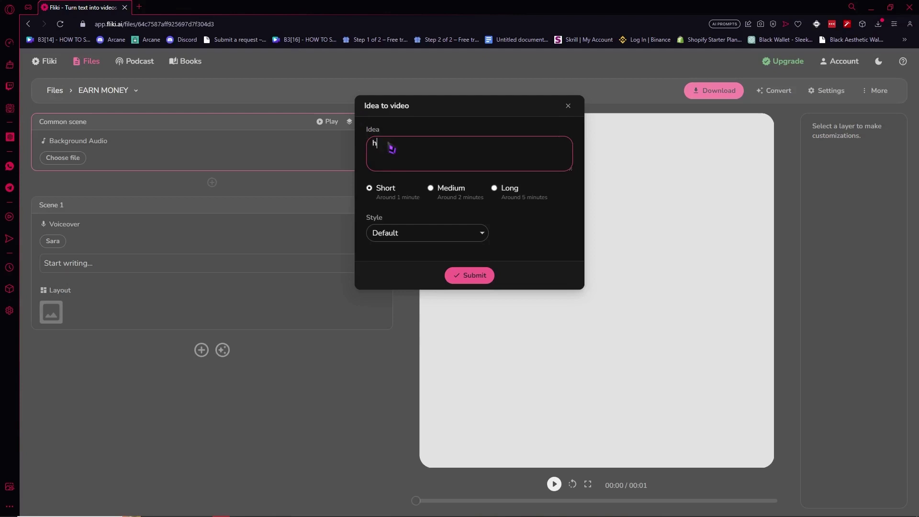
pyautogui.press('BackSpace')
pyautogui.write('He')
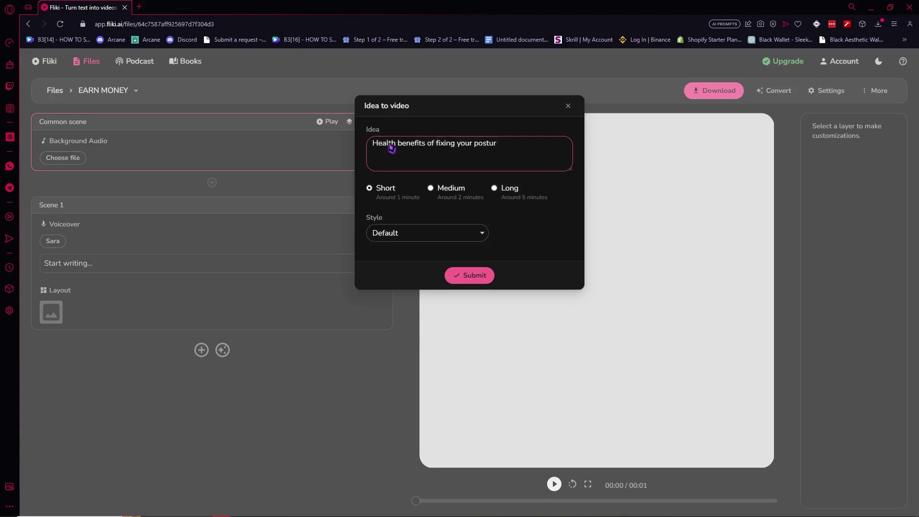
# Change the idea to "Health benefits of Apple" and choose the Medium length
pyautogui.press('BackSpace')
pyautogui.press('BackSpace')
pyautogui.press('BackSpace')
pyautogui.press('BackSpace')
pyautogui.press('BackSpace')
pyautogui.press('BackSpace')
pyautogui.press('BackSpace')
pyautogui.press('BackSpace')
pyautogui.press('BackSpace')
pyautogui.press('BackSpace')
pyautogui.press('BackSpace')
pyautogui.press('BackSpace')
pyautogui.press('BackSpace')
pyautogui.press('BackSpace')
pyautogui.press('BackSpace')
pyautogui.press('BackSpace')
pyautogui.press('BackSpace')
pyautogui.press('BackSpace')
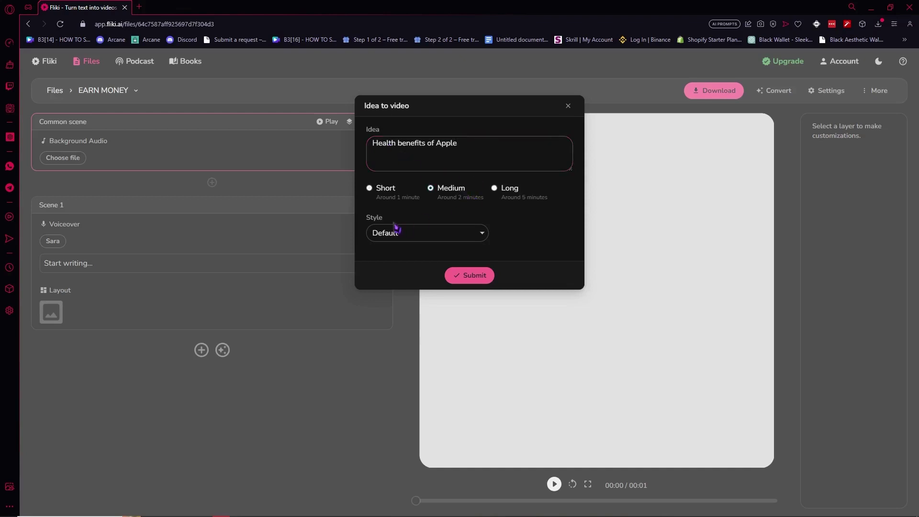
# Set the video style to Explainer and submit the idea for conversion
pyautogui.click(409, 238)
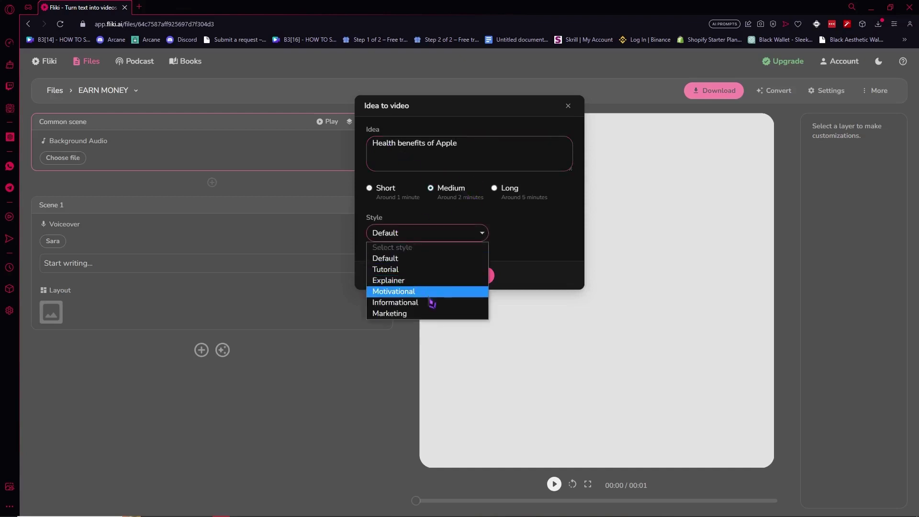
pyautogui.click(428, 281)
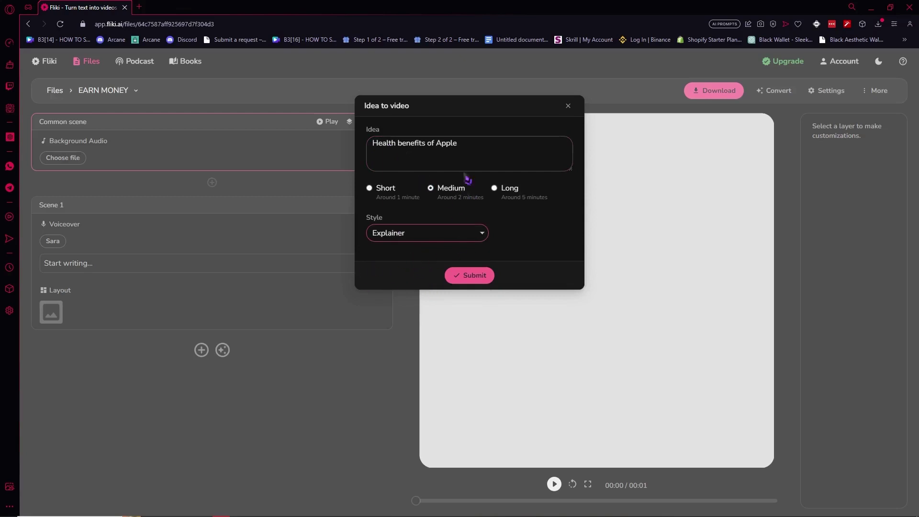
pyautogui.click(413, 239)
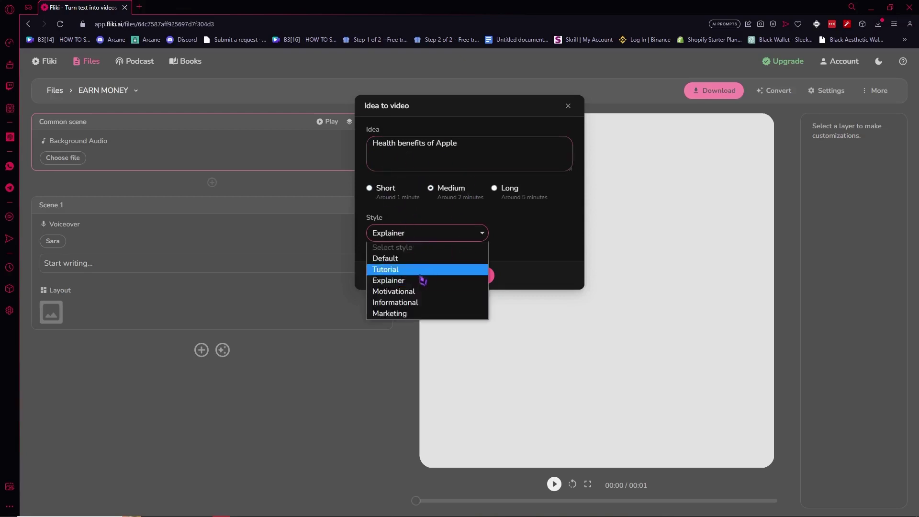
pyautogui.click(423, 280)
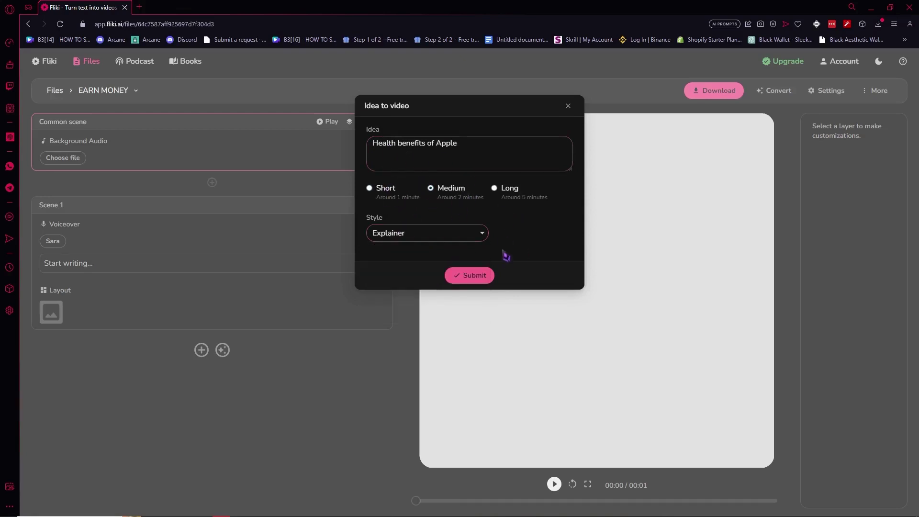
pyautogui.click(461, 275)
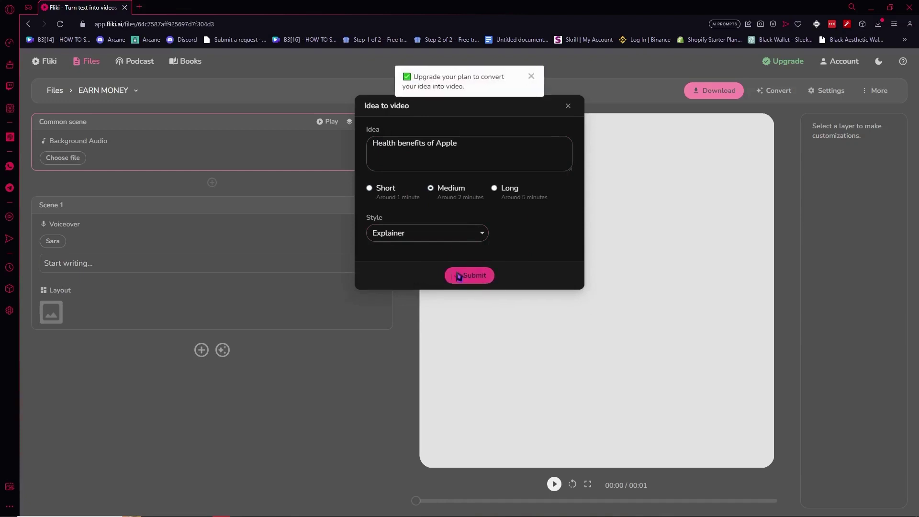
pyautogui.click(463, 279)
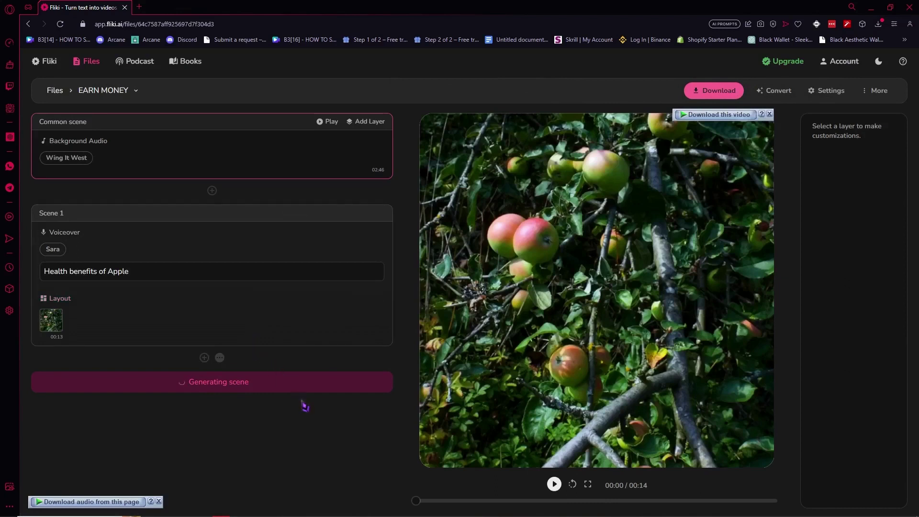
# Review the generated scenes from first to last and check the video's total duration
pyautogui.scroll(-2, 329, 398)
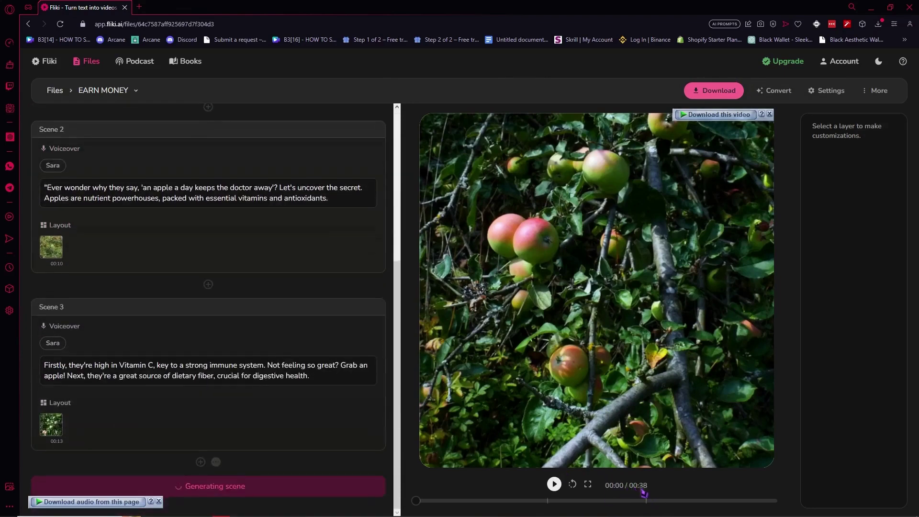
pyautogui.doubleClick(643, 486)
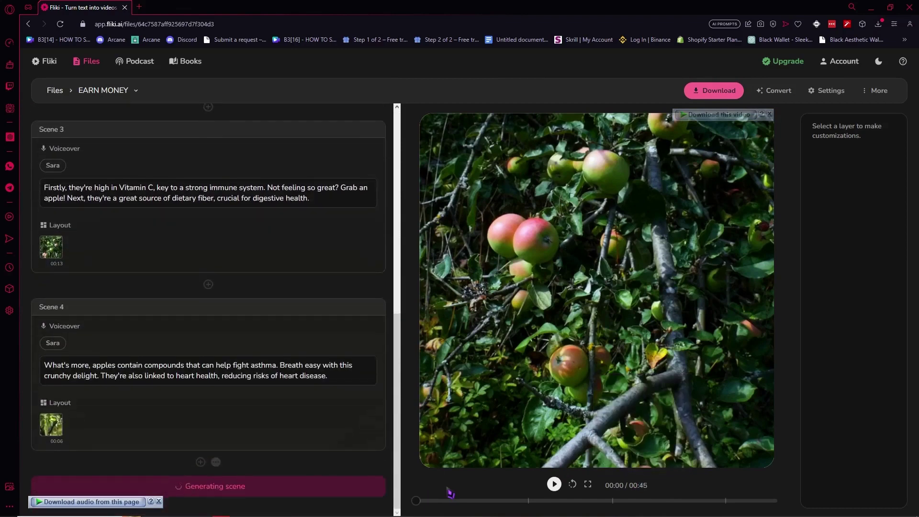
pyautogui.moveTo(628, 487); pyautogui.dragTo(667, 489)
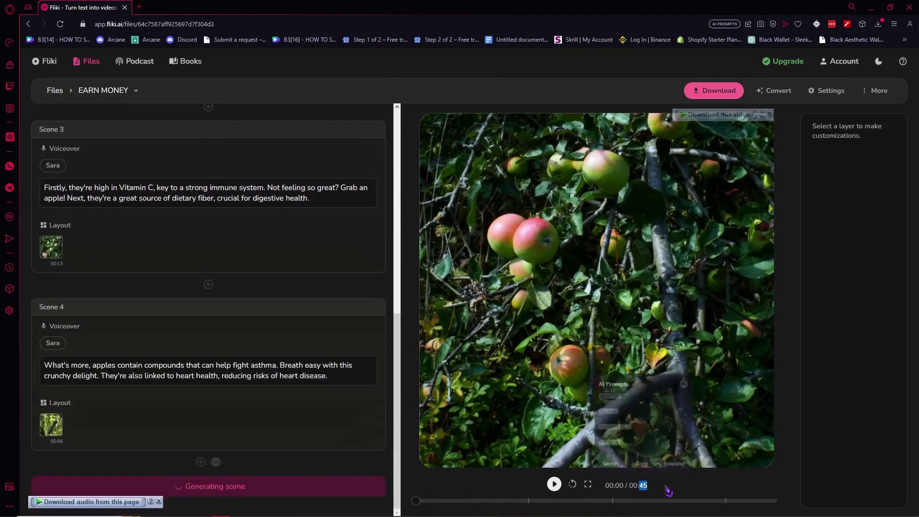
pyautogui.click(667, 488)
pyautogui.scroll(-4, 287, 451)
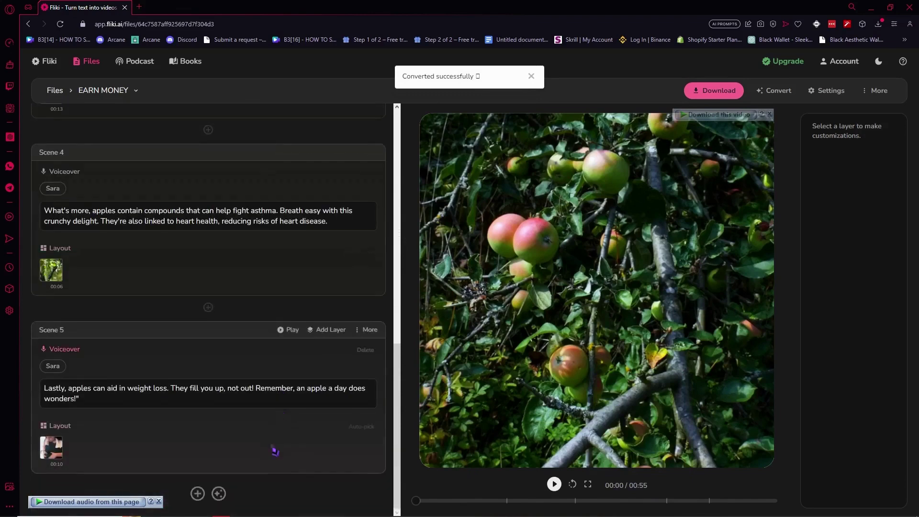
pyautogui.moveTo(643, 493); pyautogui.dragTo(653, 496)
pyautogui.click(670, 494)
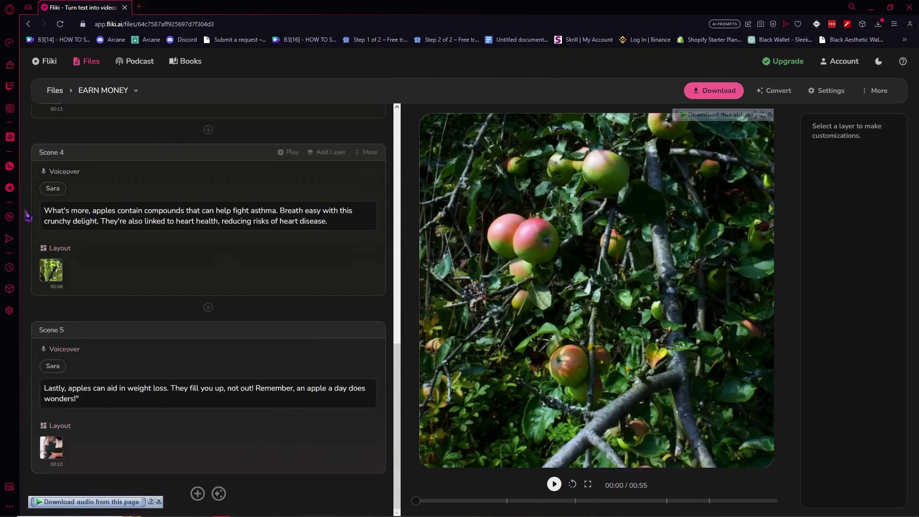
pyautogui.scroll(5, 137, 262)
pyautogui.scroll(6, 137, 262)
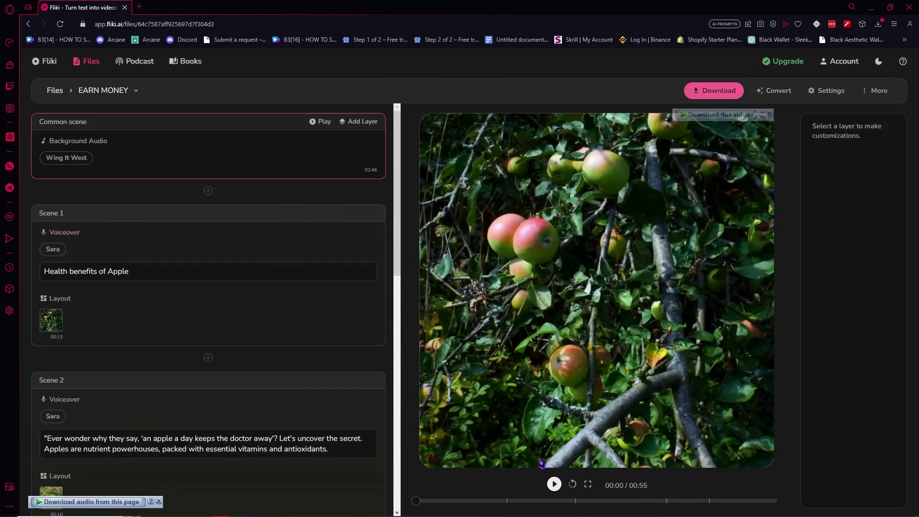
# Preview the generated video, jumping to several points along its timeline to check the footage and captions
pyautogui.click(560, 487)
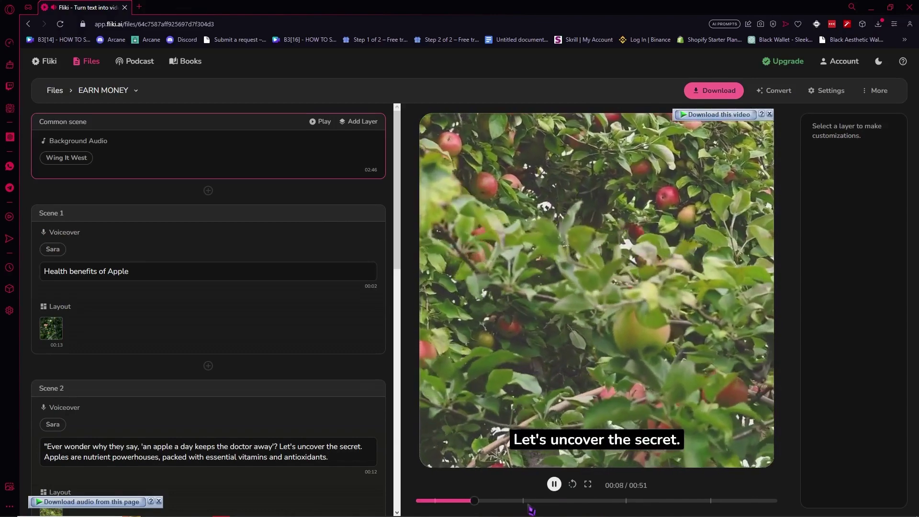
pyautogui.click(527, 502)
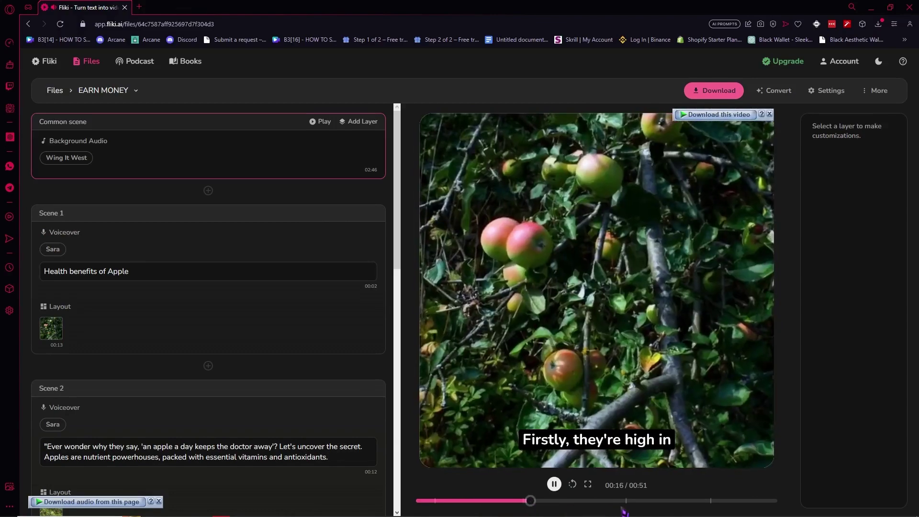
pyautogui.click(621, 500)
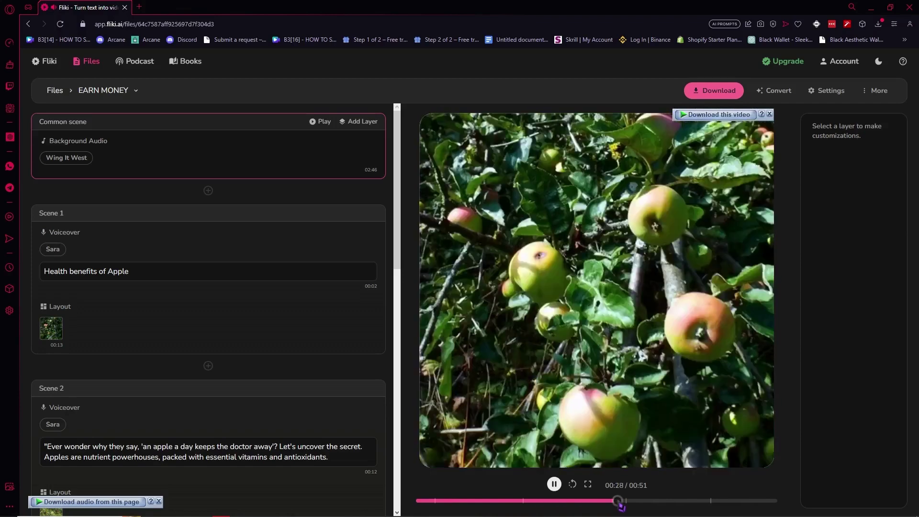
pyautogui.click(670, 502)
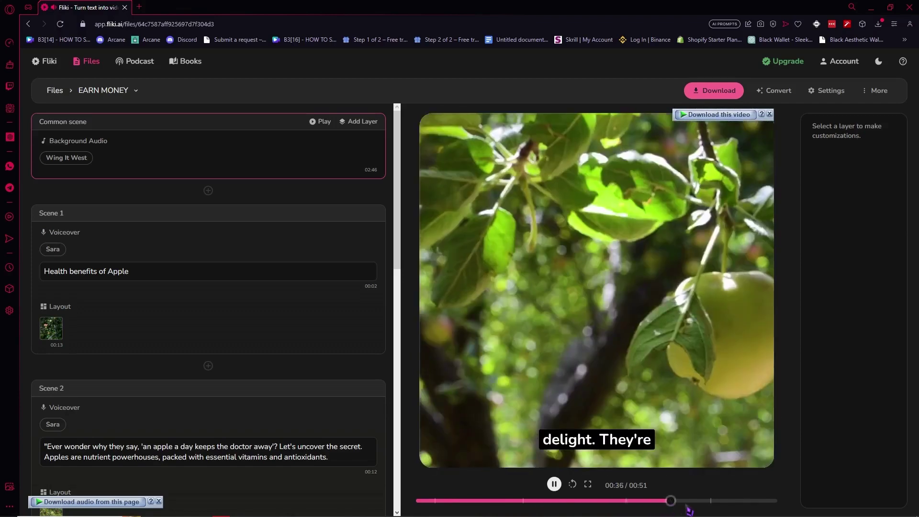
pyautogui.click(727, 502)
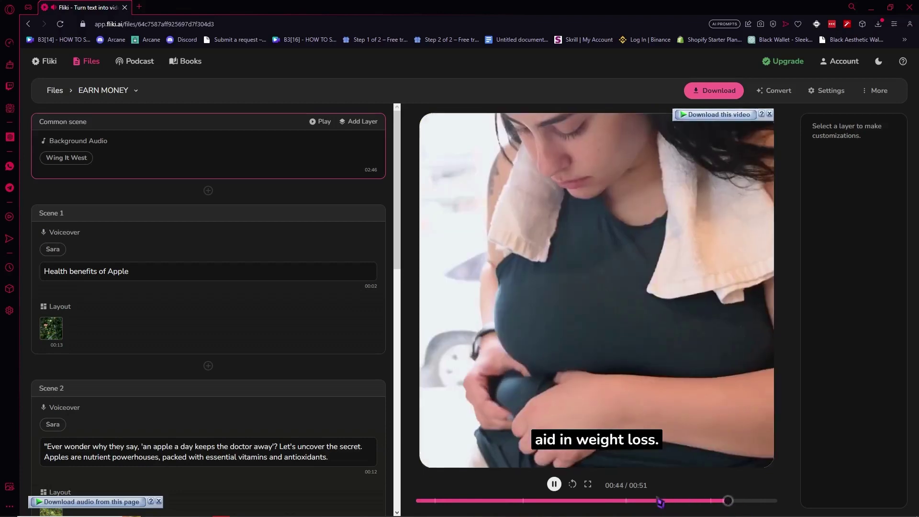
pyautogui.click(558, 487)
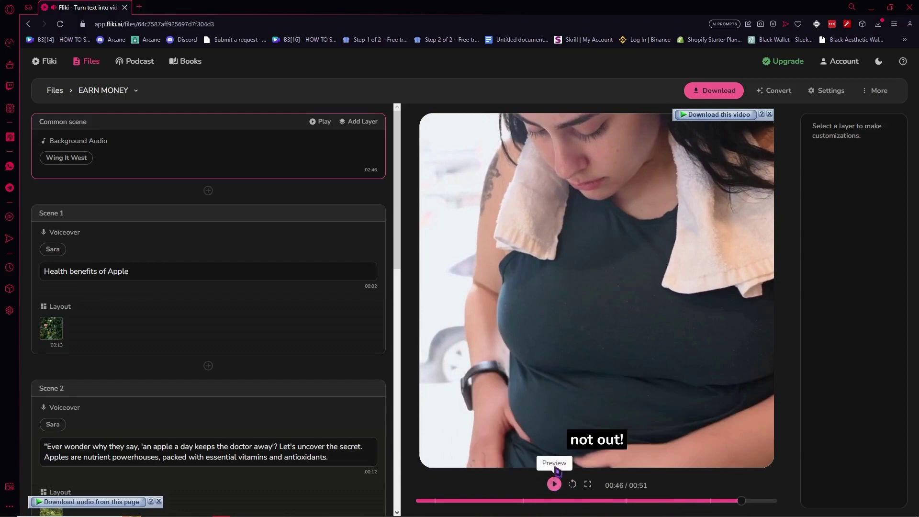
pyautogui.click(461, 501)
pyautogui.moveTo(462, 504); pyautogui.dragTo(550, 511)
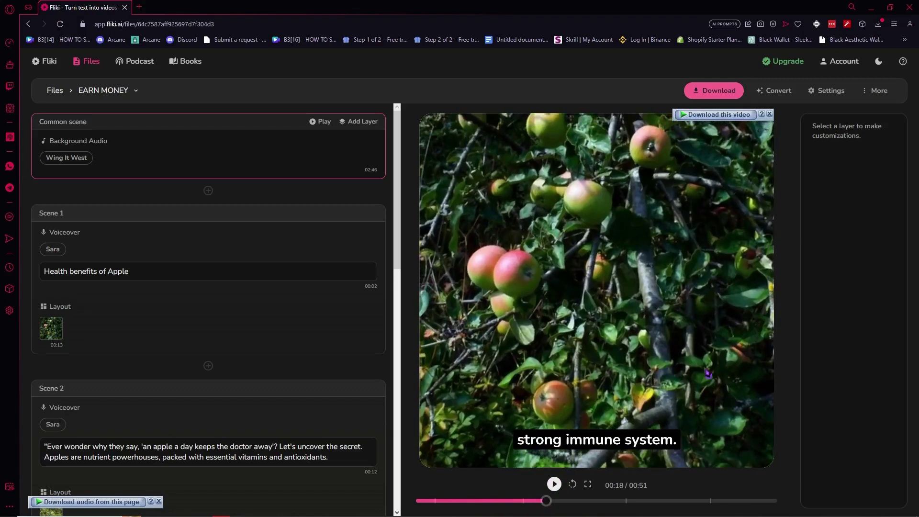